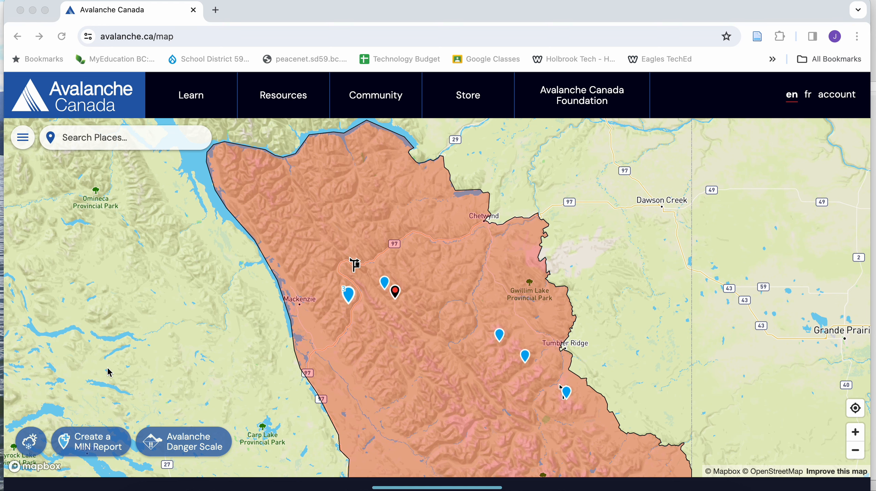
Start a new MIN report and name it "Mount West".
left_click(105, 432)
scroll(102, 353, "down", 5)
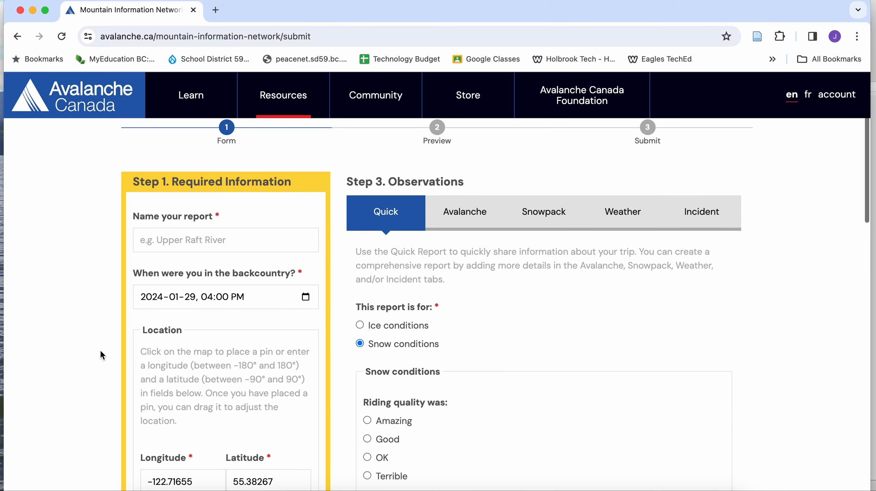
left_click(188, 239)
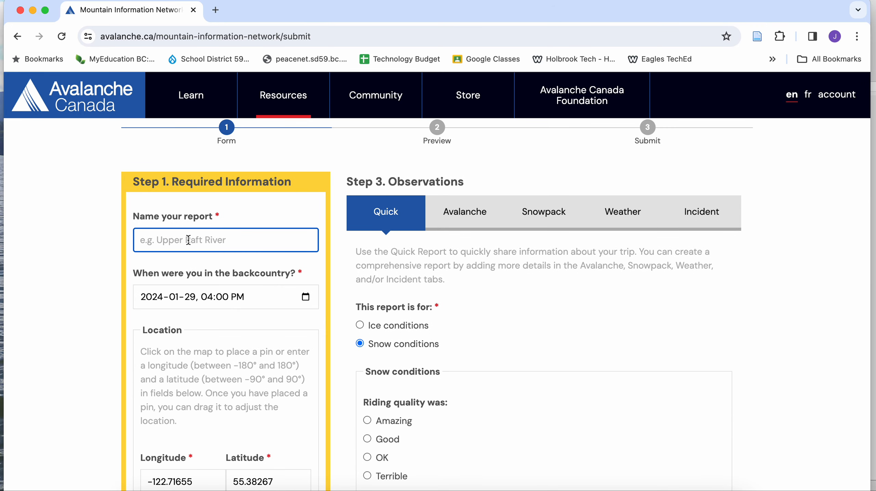
type("Mount West")
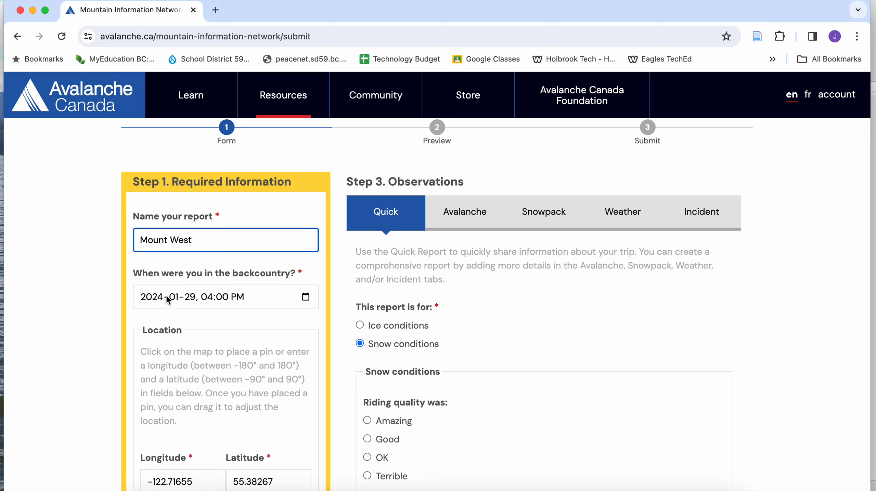
Set the backcountry date and time of the report to 2024-01-28, 12:00 PM.
left_click(307, 302)
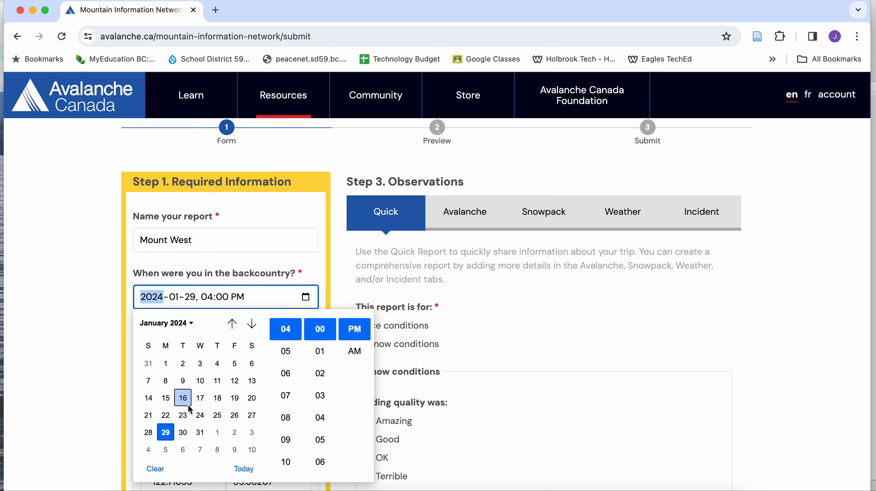
left_click(148, 434)
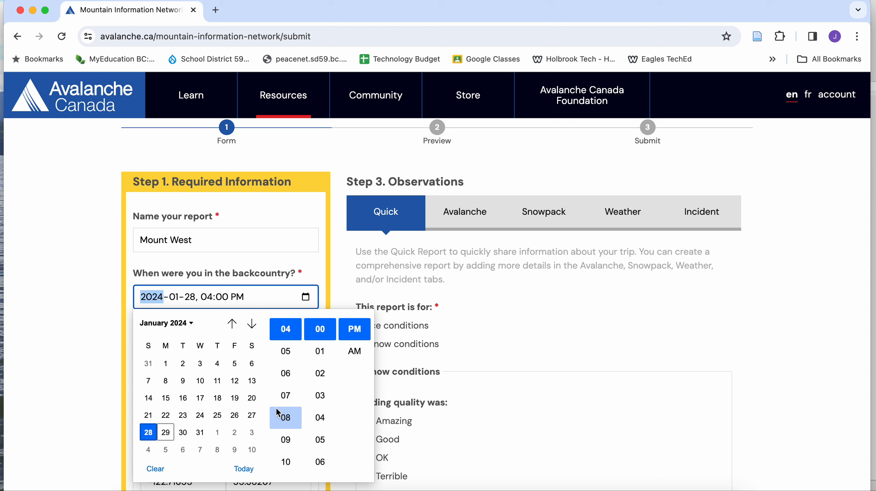
scroll(286, 420, "down", 3)
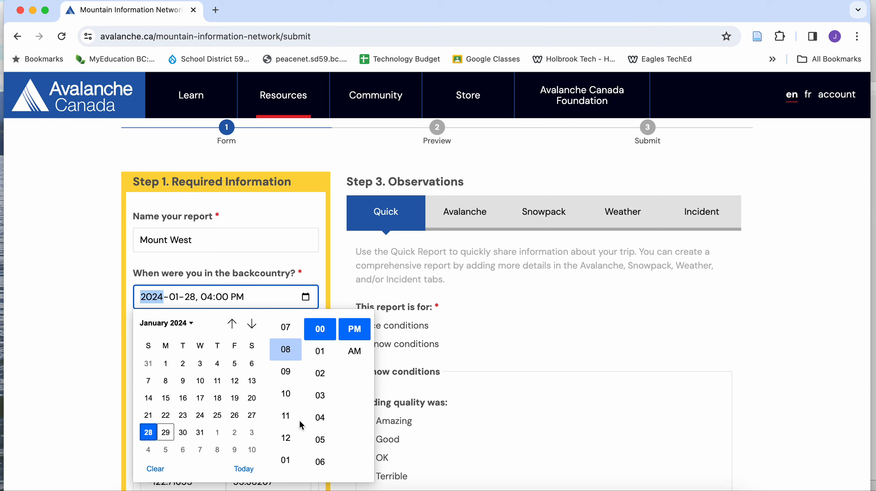
scroll(295, 431, "down", 1)
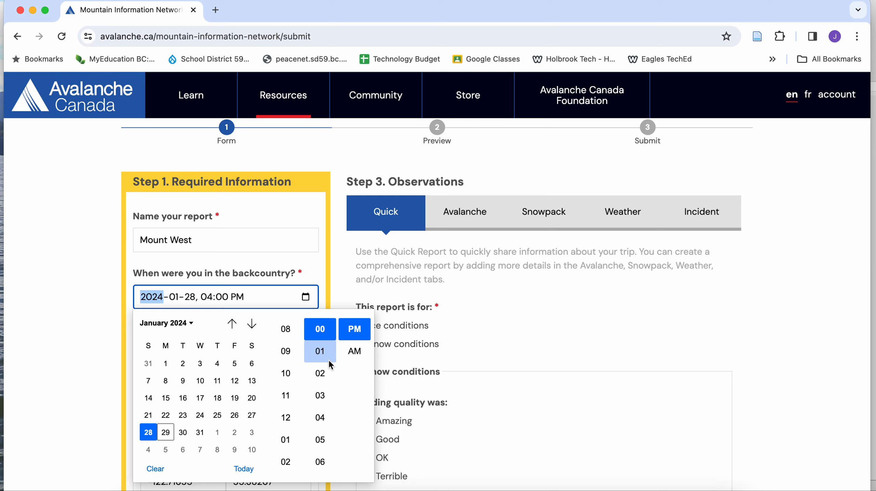
scroll(330, 364, "up", 1)
scroll(330, 364, "up", 2)
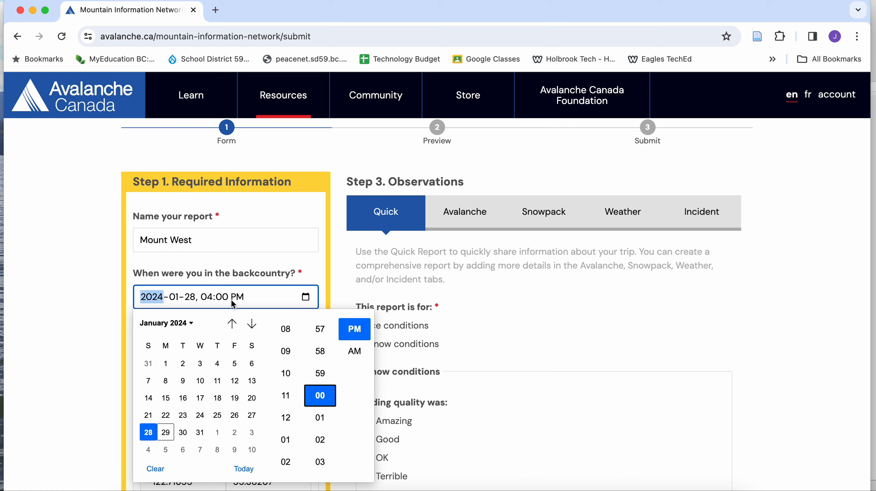
scroll(285, 418, "down", 3)
scroll(291, 419, "up", 3)
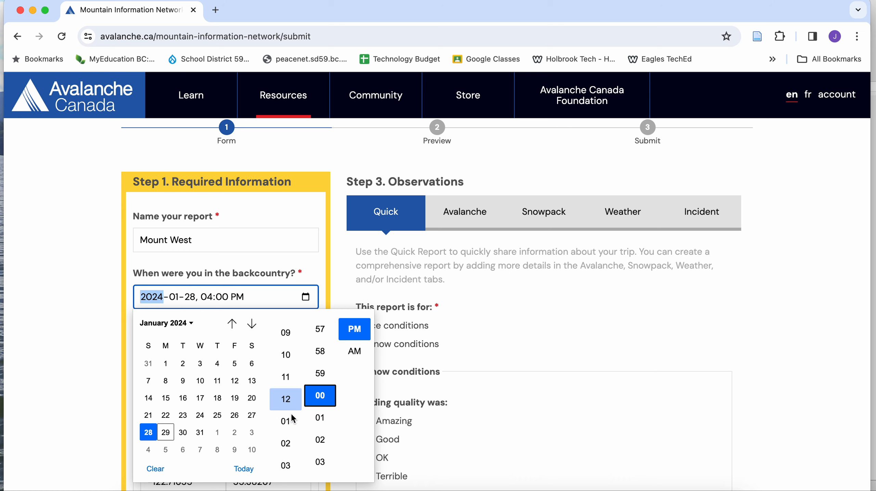
left_click(289, 400)
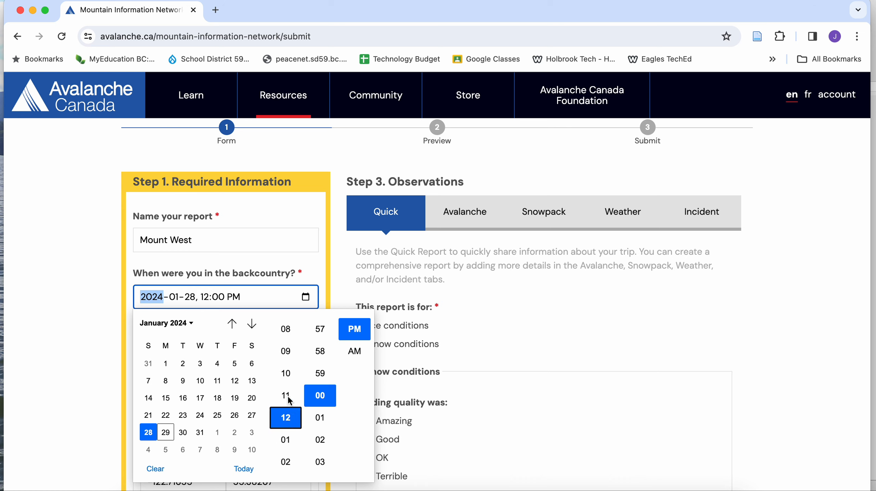
left_click(297, 268)
Check the pin's position on the report's location map at a closer zoom level.
scroll(295, 398, "down", 6)
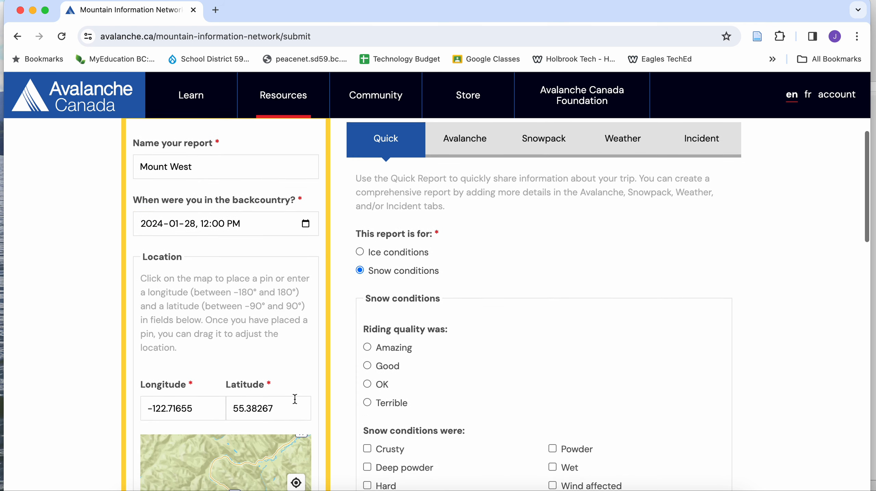
scroll(295, 399, "down", 1)
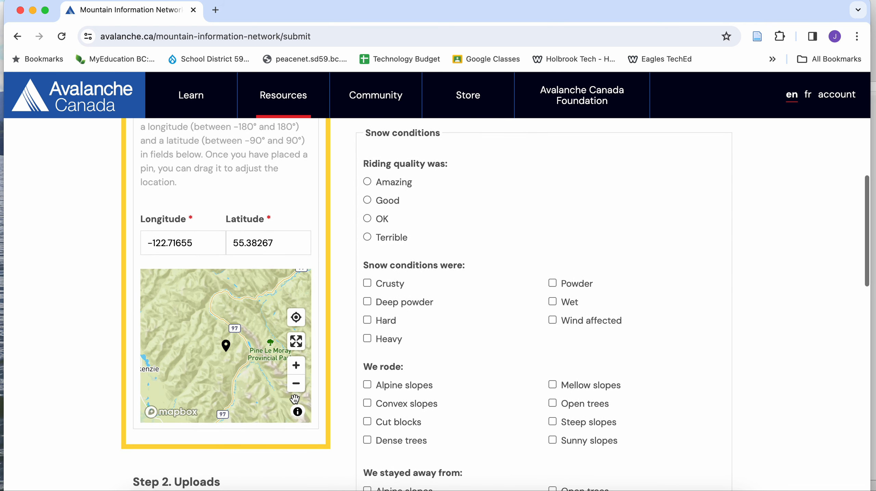
scroll(295, 399, "down", 1)
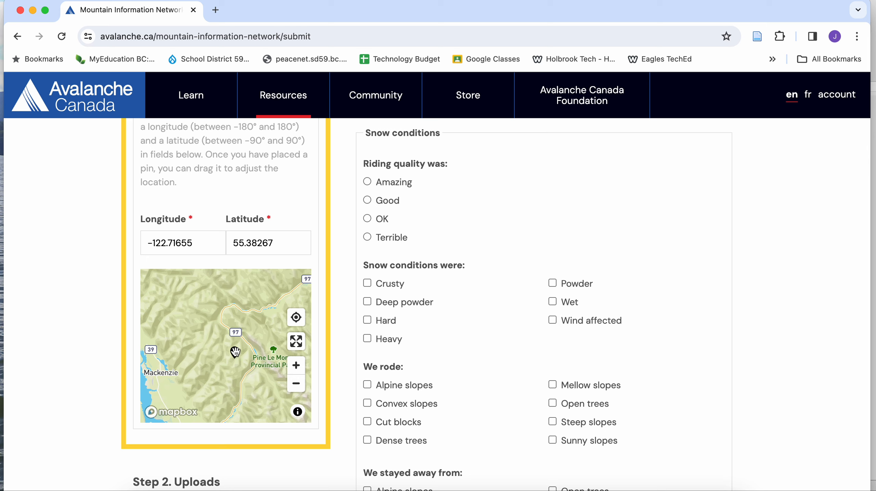
left_click(295, 364)
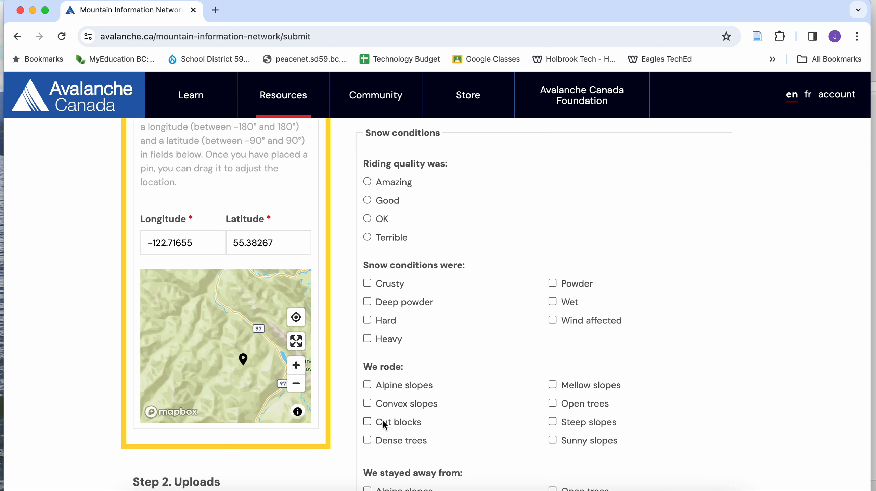
Upload the images IMG_7893.JPG, IMG_7895.JPG and IMG_7896.JPG from the Desktop folder to the report.
scroll(381, 418, "down", 8)
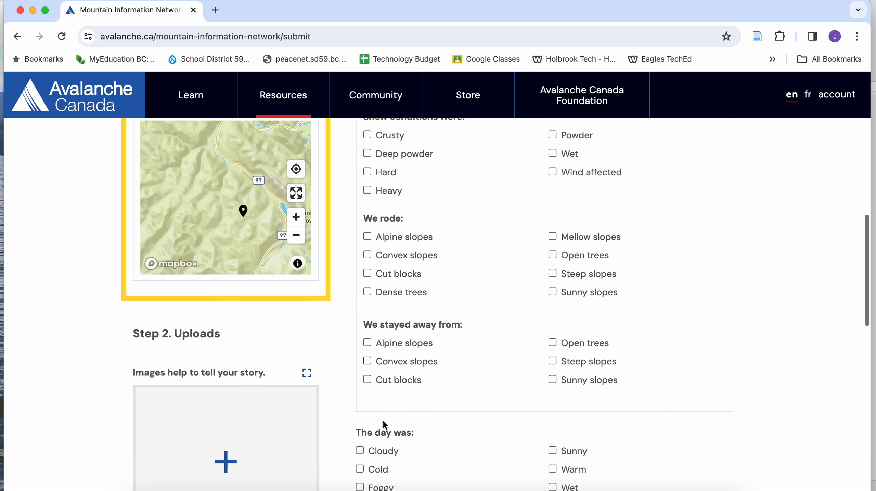
scroll(383, 420, "down", 1)
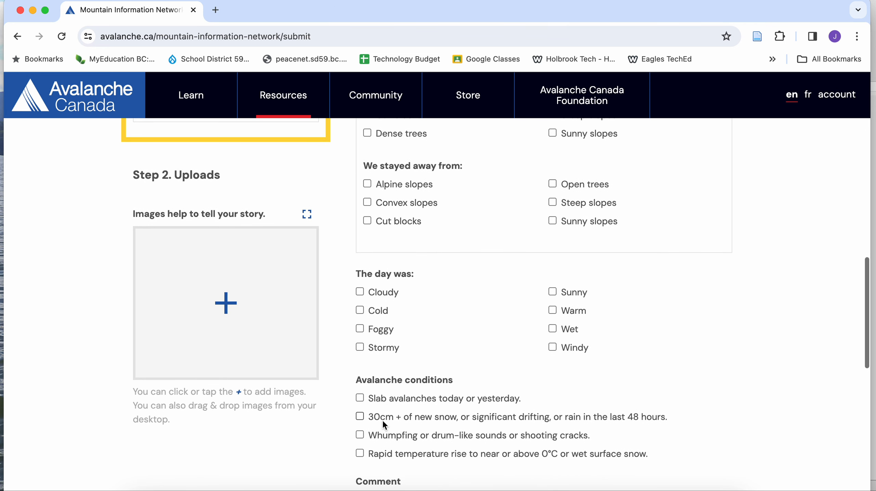
left_click(220, 305)
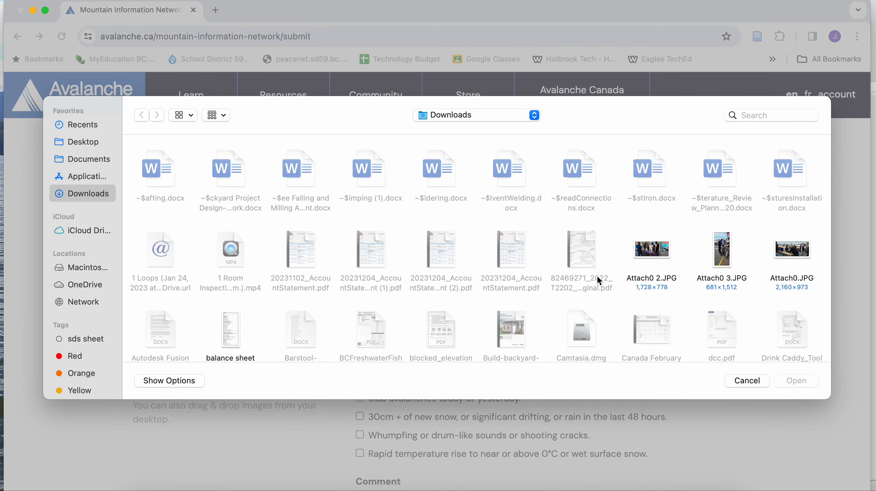
scroll(600, 283, "down", 5)
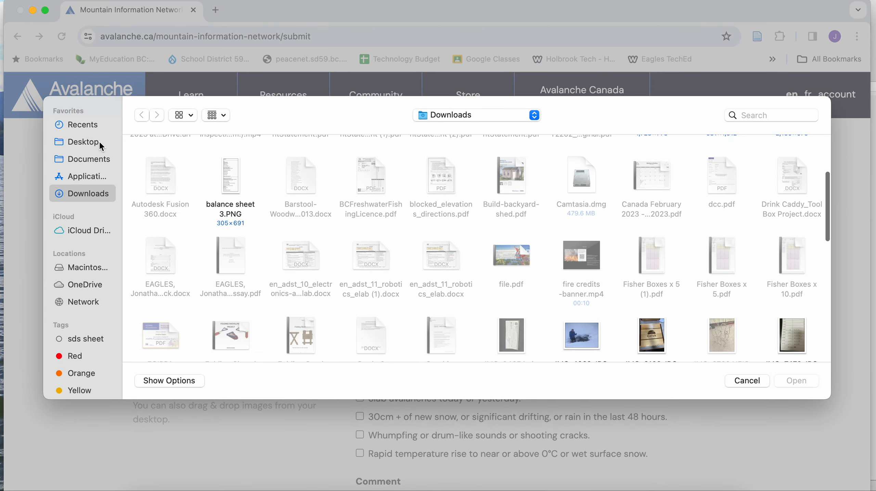
left_click(79, 140)
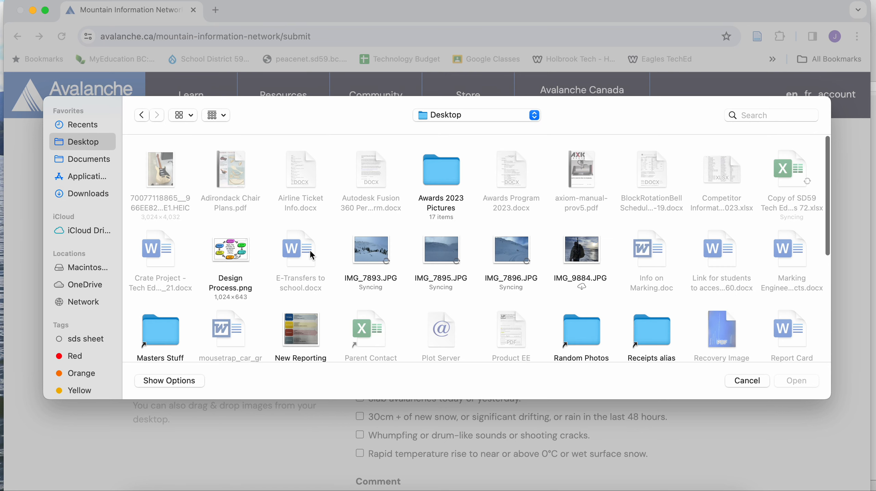
left_click(373, 250)
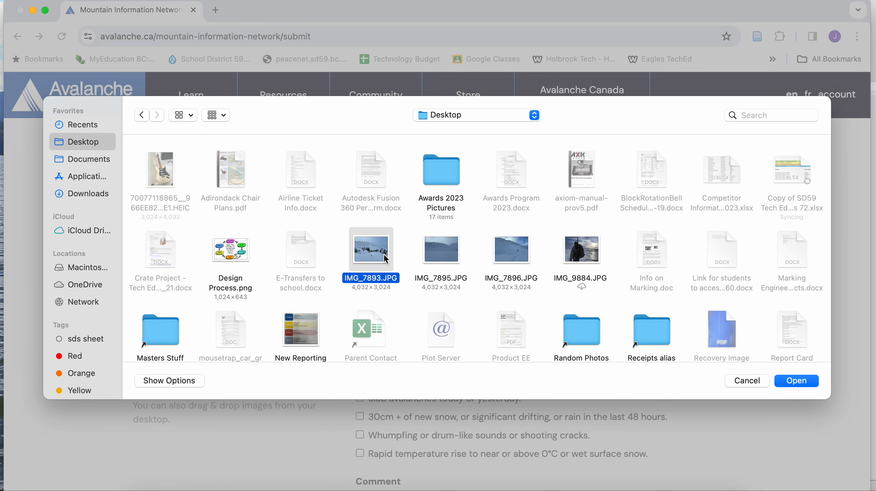
left_click(443, 257, "shift")
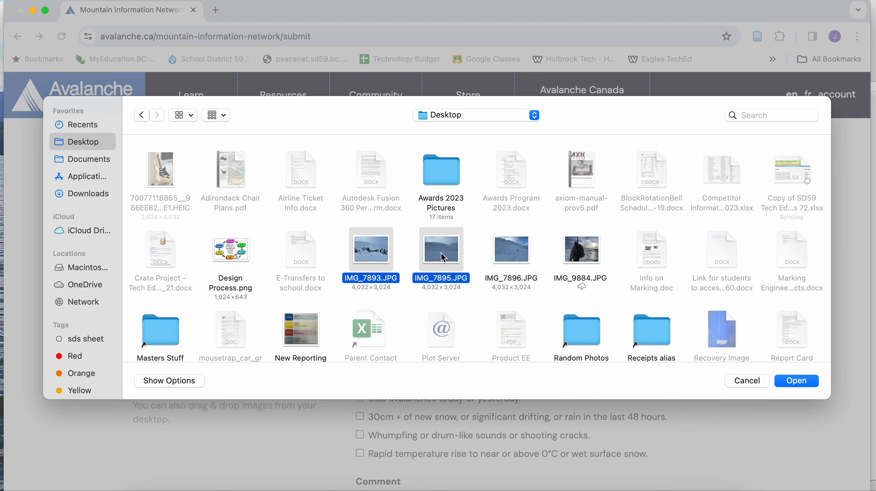
left_click(529, 257, "shift")
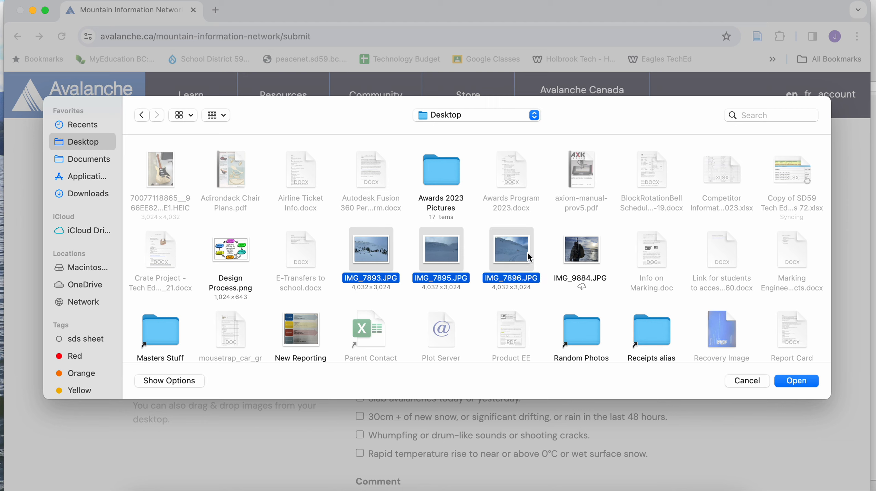
left_click(798, 381)
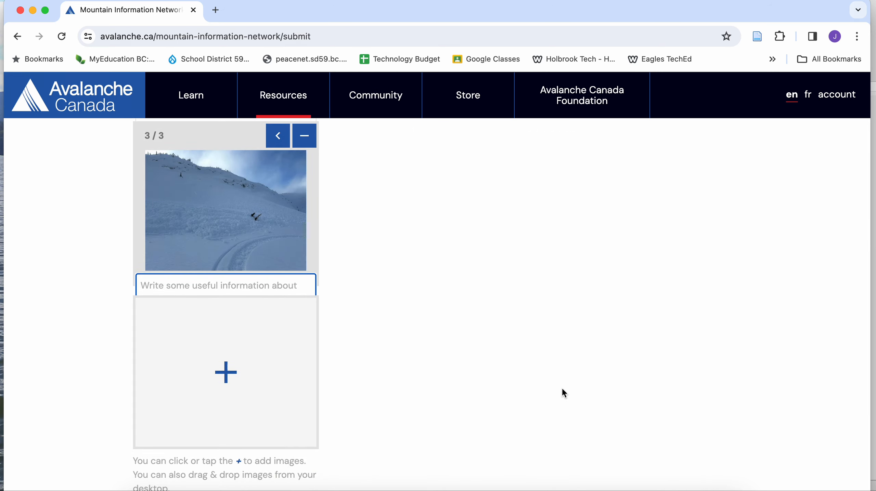
Examine the Avalanche observation fields, including date, occurrence time, number, size, slab dimensions, run length and avalanche character.
scroll(563, 393, "down", 3)
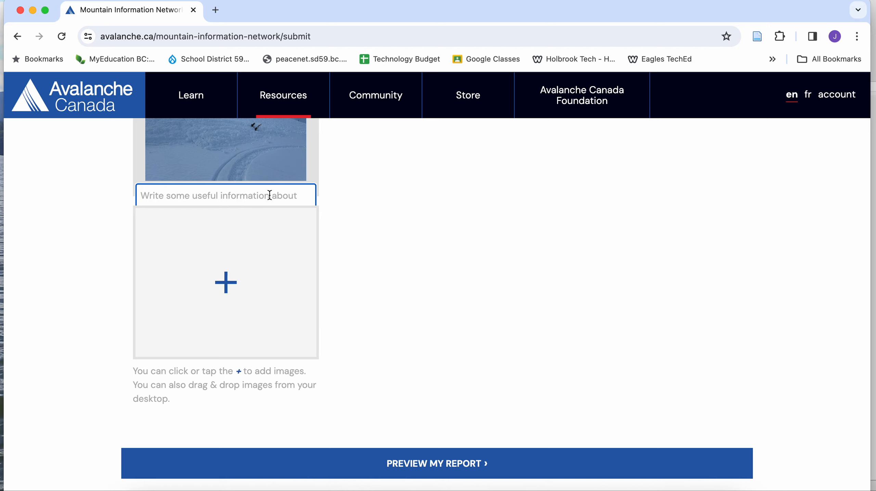
scroll(379, 264, "up", 10)
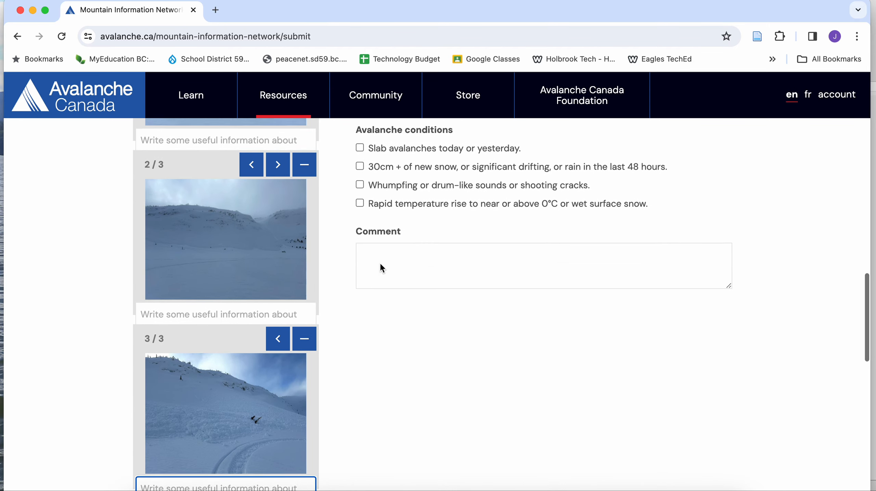
scroll(379, 262, "up", 2)
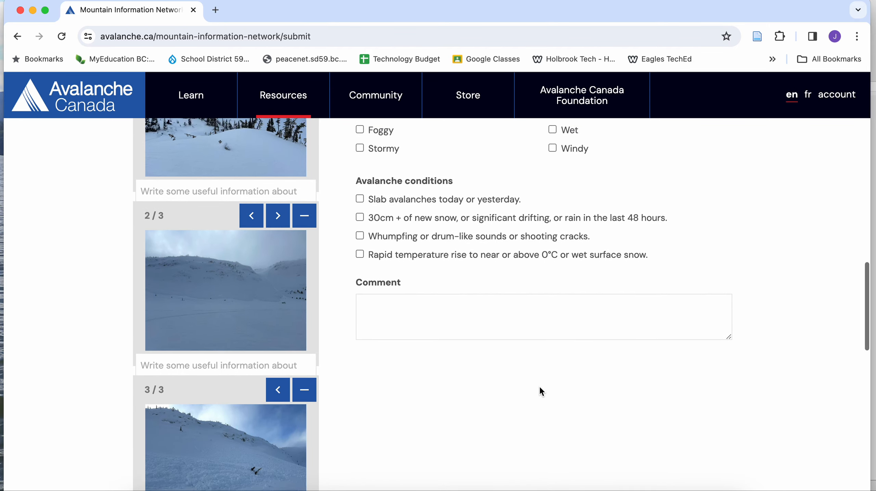
scroll(539, 386, "up", 15)
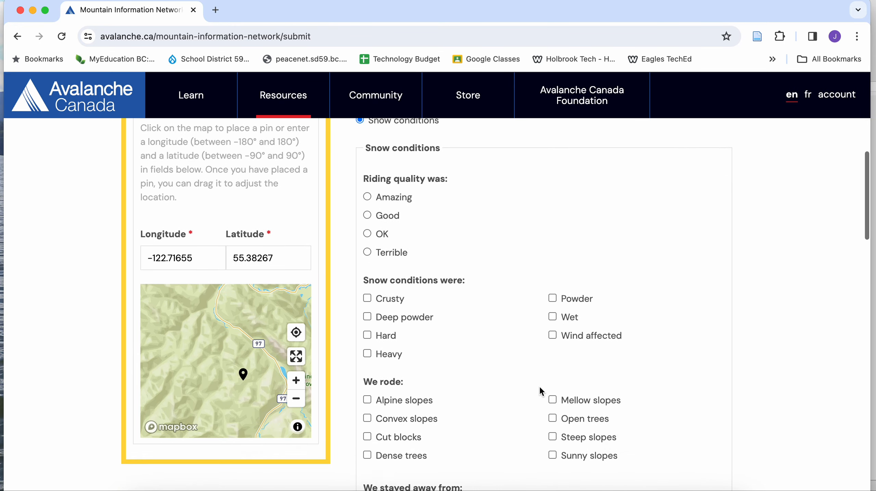
scroll(539, 386, "up", 8)
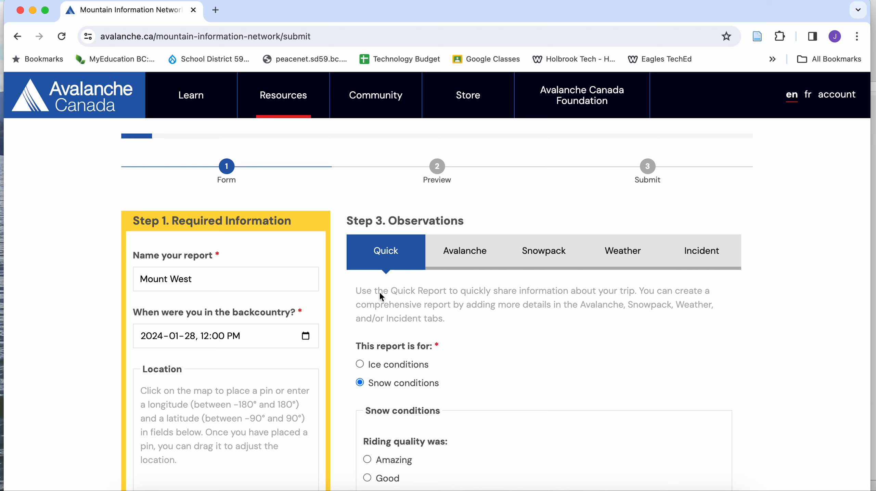
left_click(463, 254)
scroll(645, 453, "down", 4)
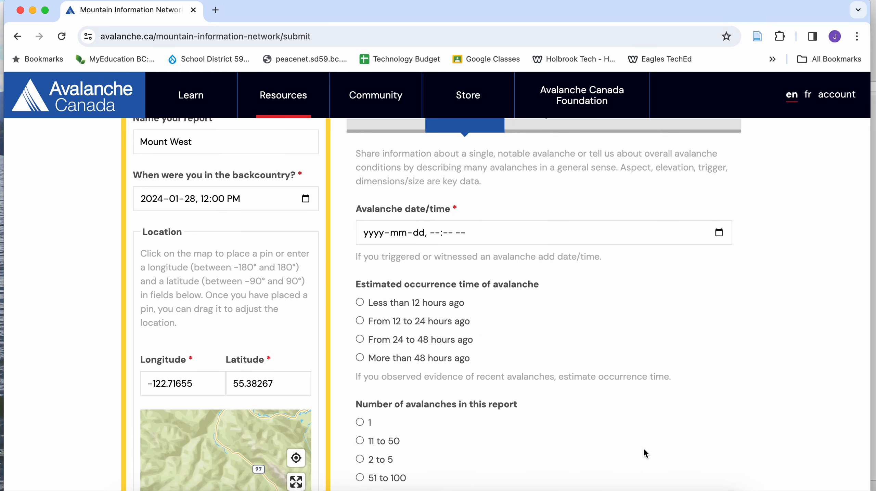
scroll(645, 453, "down", 8)
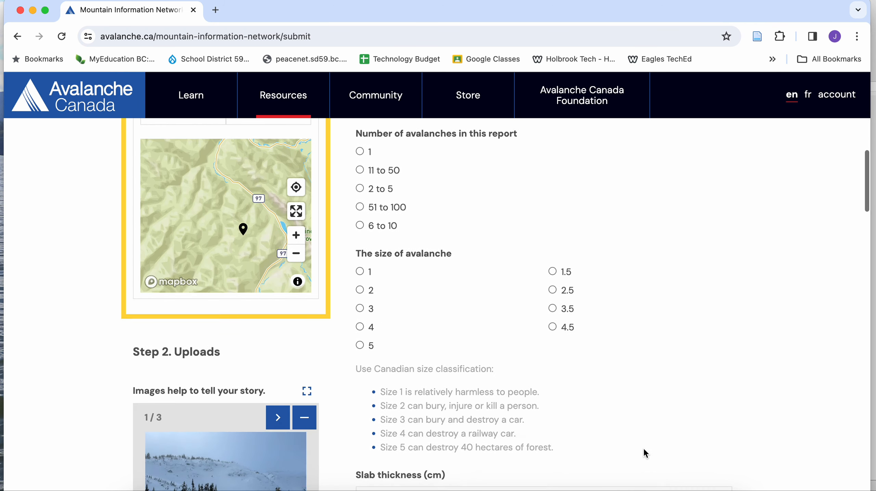
scroll(645, 454, "down", 1)
scroll(645, 453, "down", 5)
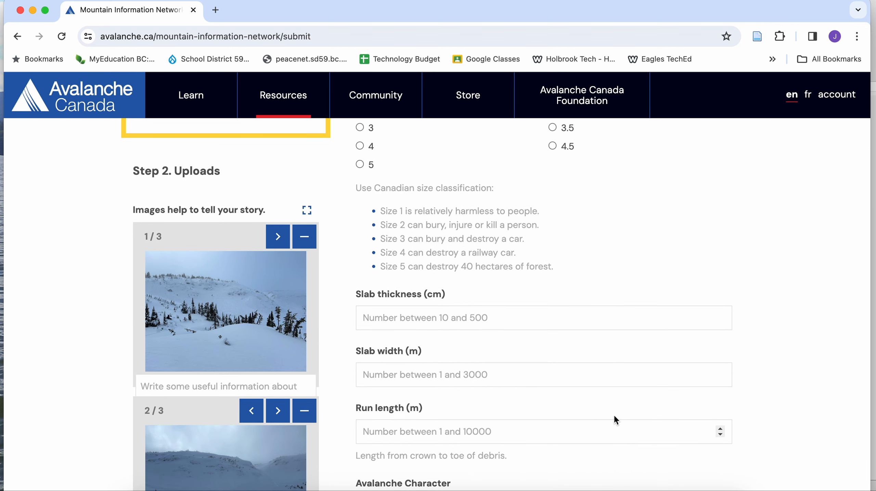
scroll(762, 405, "down", 3)
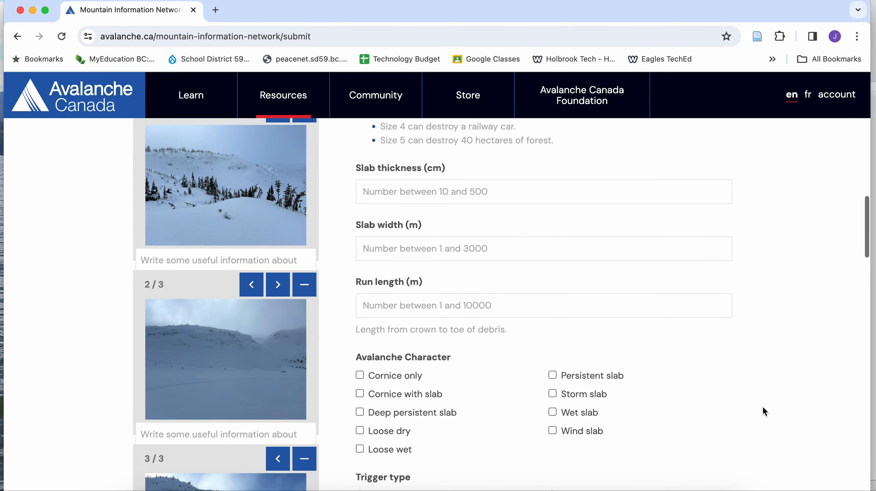
scroll(762, 405, "up", 15)
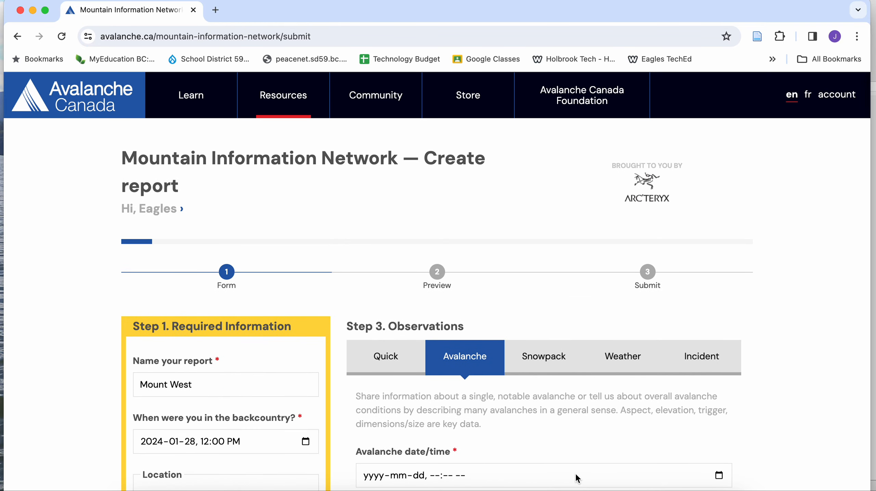
View the Snowpack observation fields and open the Weather observations.
left_click(544, 361)
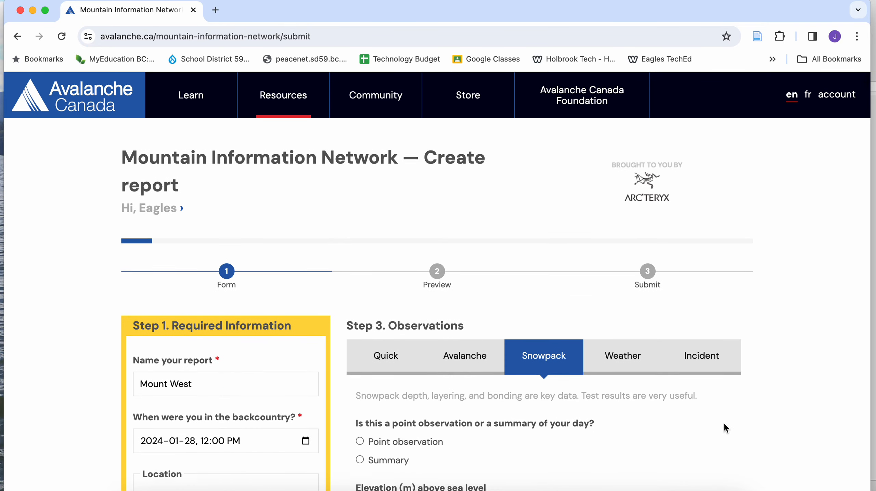
scroll(723, 424, "down", 2)
left_click(617, 283)
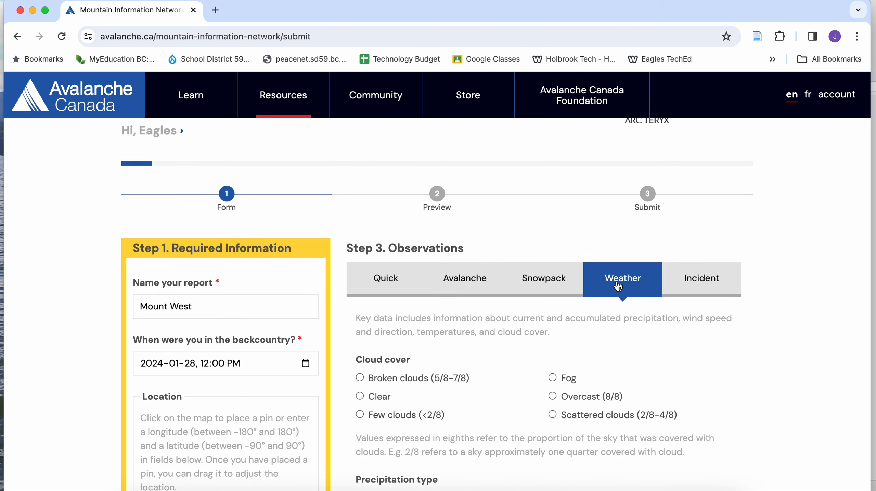
View the Incident observation fields, including the activity choices and group details.
left_click(700, 285)
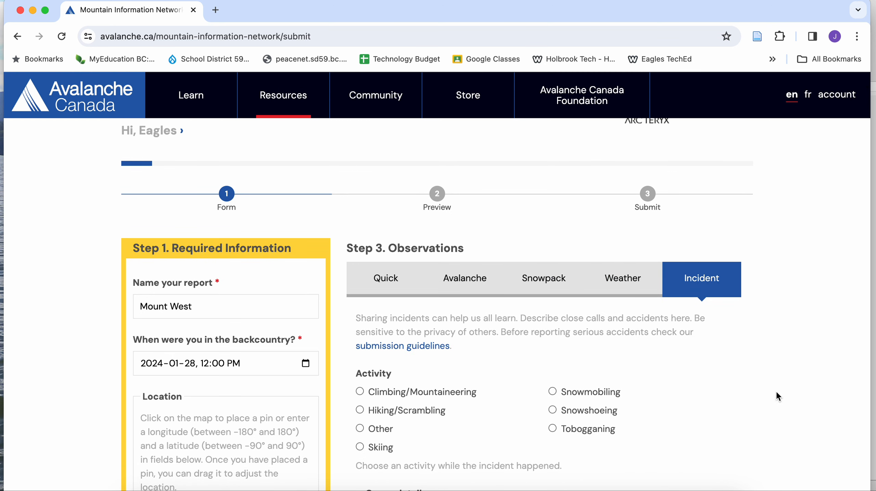
scroll(776, 392, "down", 5)
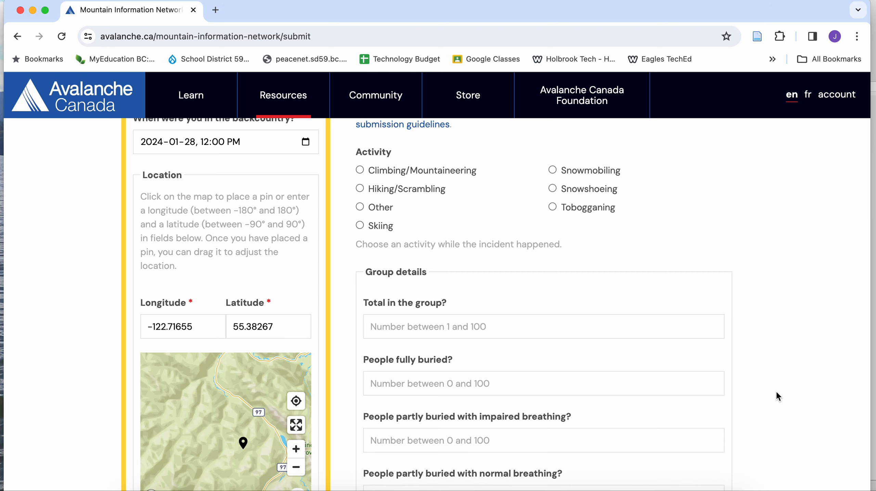
scroll(776, 390, "up", 7)
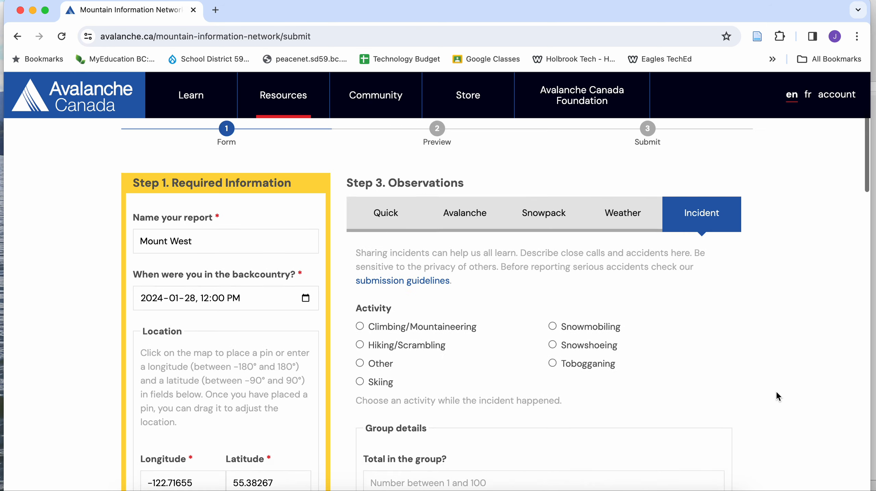
In the Quick observations for snow conditions, rate riding quality as OK and mark the snow as Heavy and Wet.
left_click(386, 289)
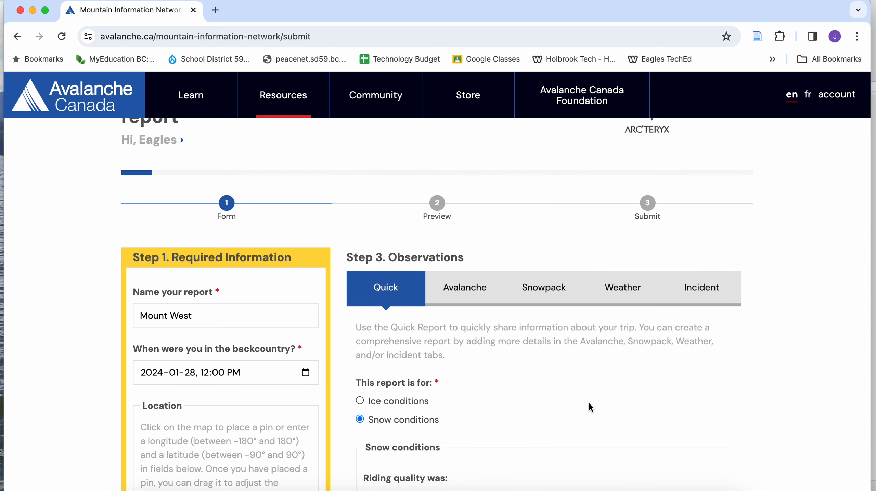
scroll(588, 402, "down", 5)
scroll(729, 414, "down", 2)
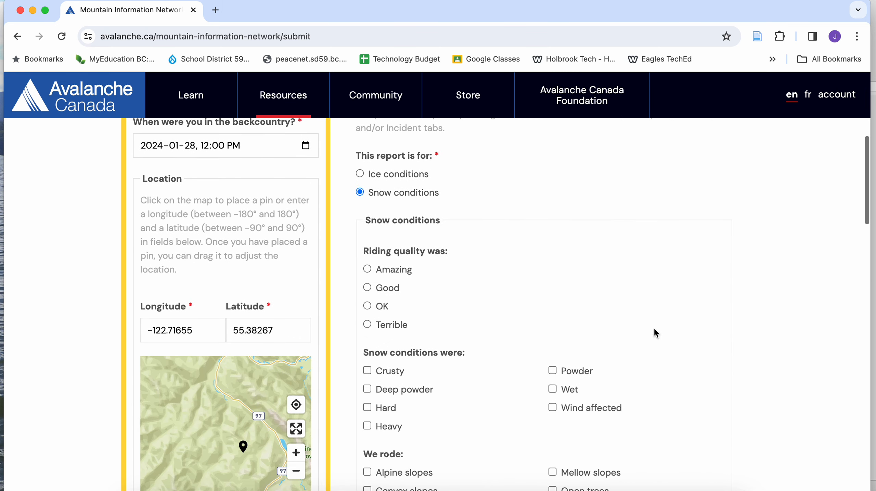
scroll(532, 321, "down", 1)
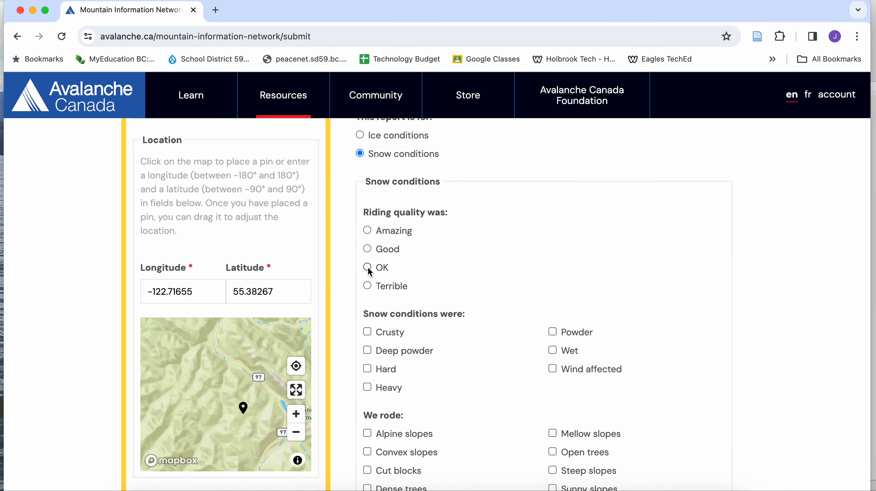
scroll(576, 348, "down", 2)
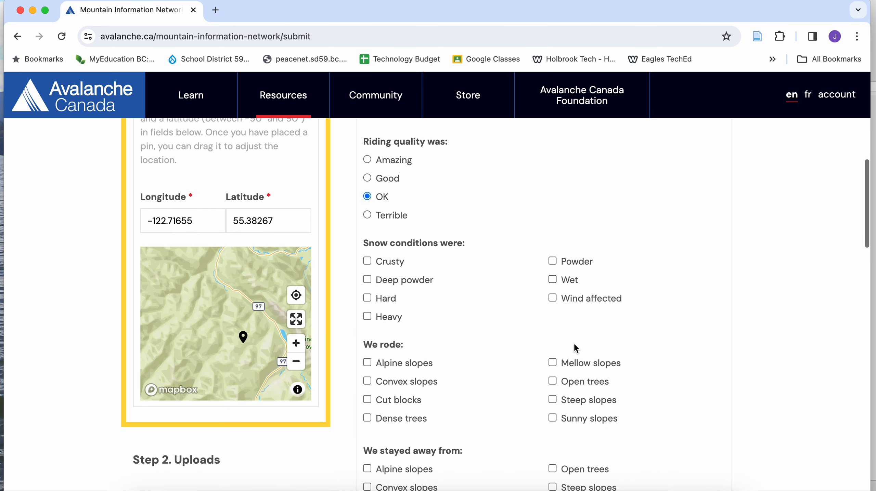
left_click(368, 318)
left_click(553, 280)
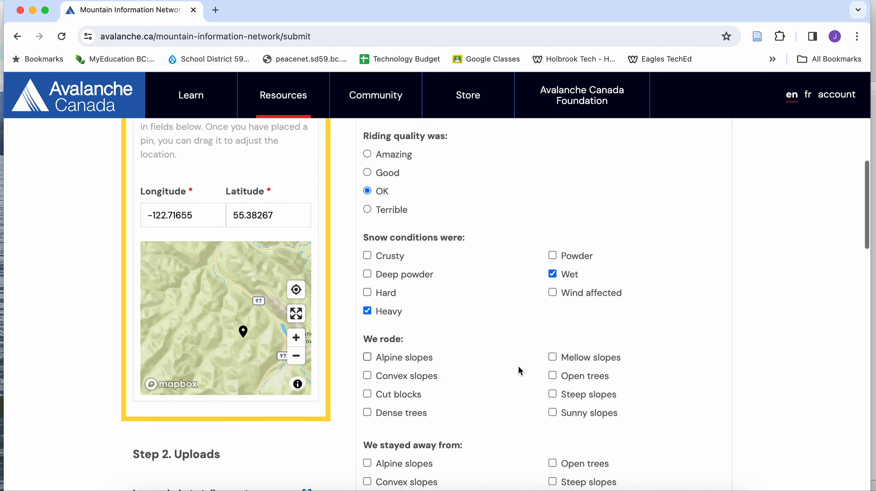
Record Mellow slopes and Open trees as terrain ridden, and Convex slopes and Steep slopes as terrain avoided.
scroll(517, 366, "down", 4)
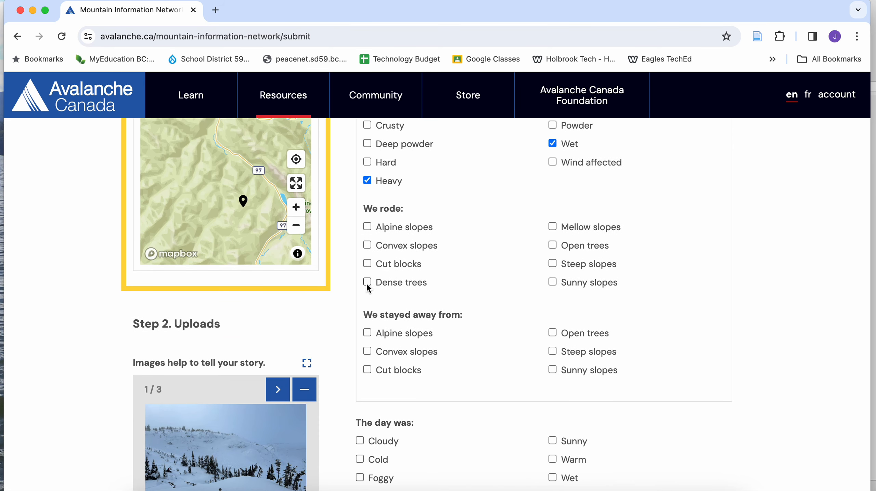
left_click(552, 226)
left_click(553, 246)
scroll(700, 368, "down", 2)
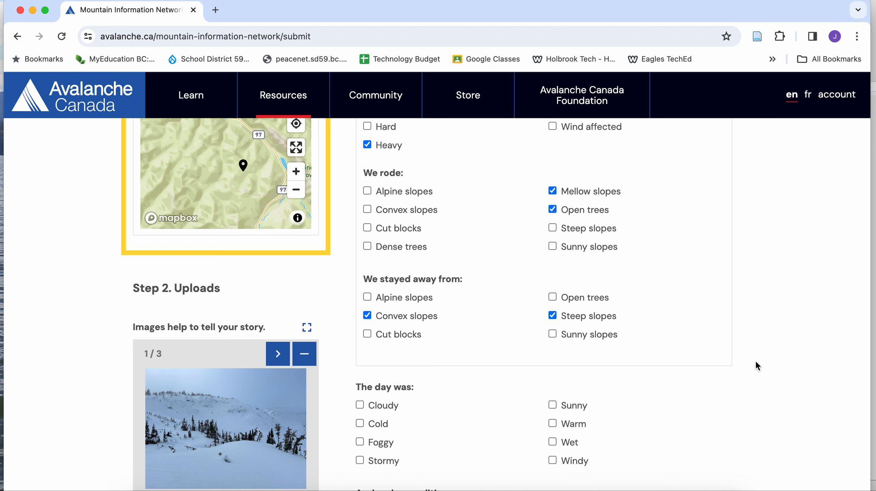
Mark the day as Foggy and Sunny, and select the slab avalanche, 30cm+ new snow and rapid temperature rise conditions.
scroll(755, 360, "down", 5)
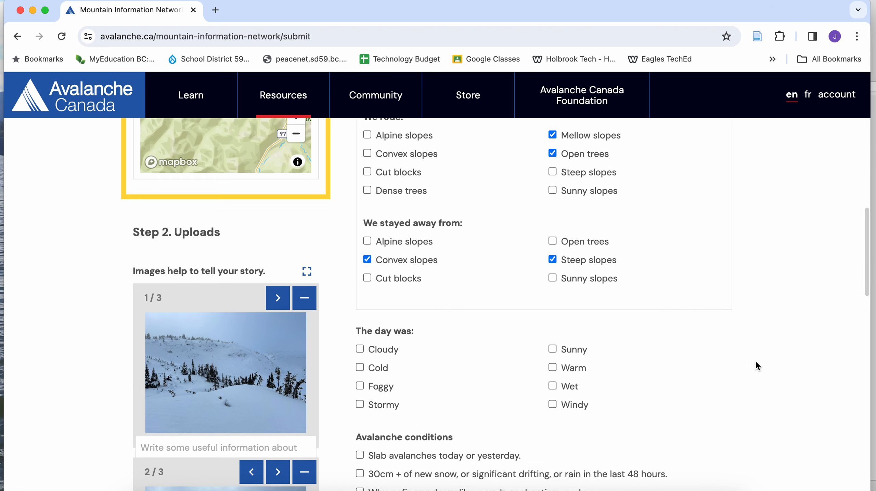
scroll(755, 360, "down", 2)
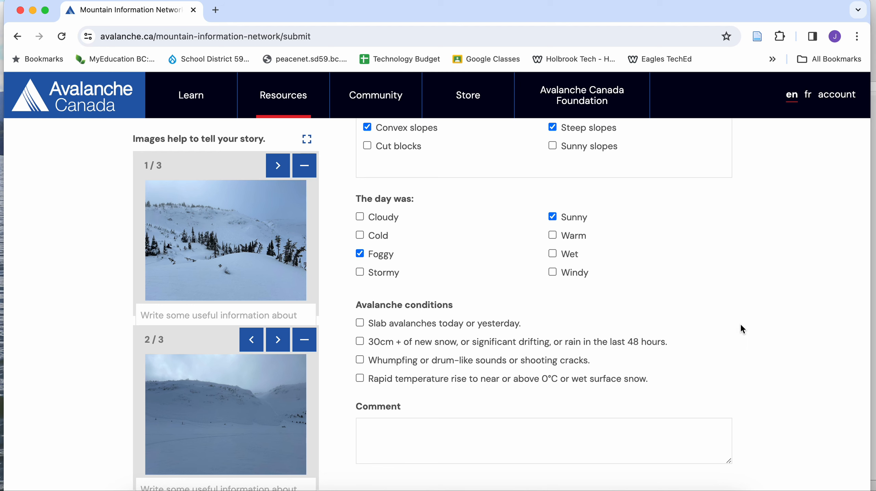
scroll(741, 325, "down", 3)
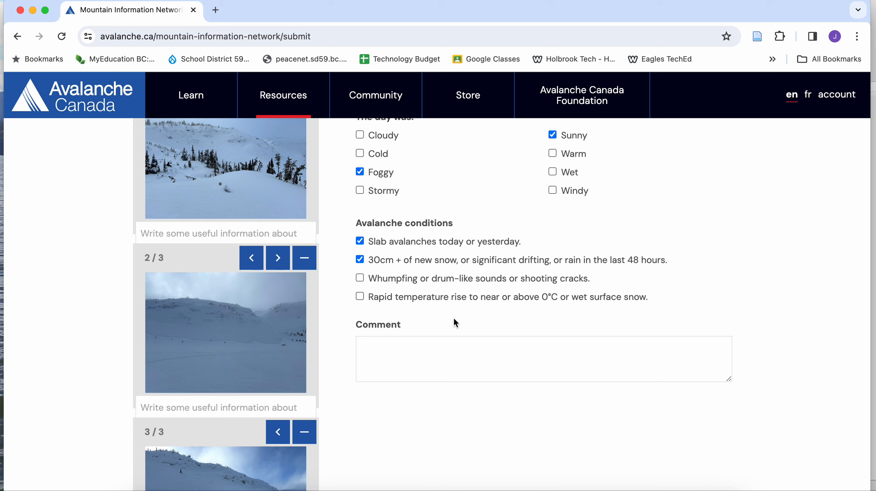
left_click(360, 298)
scroll(504, 367, "down", 5)
scroll(504, 368, "up", 5)
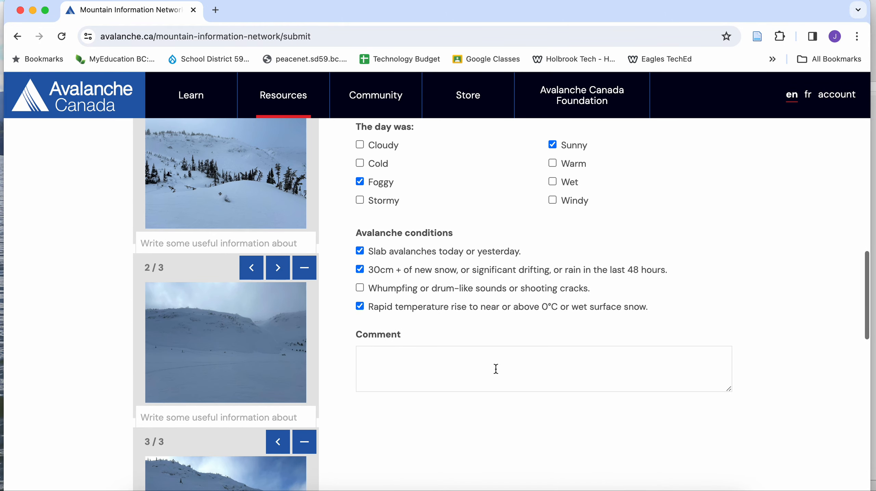
Write a comment describing heavy, wet snow for about 10 inches over sugary snow, pinwheeling, and a large recent North-Northeast slope avalanche with 2'-3' deep debris.
left_click(444, 359)
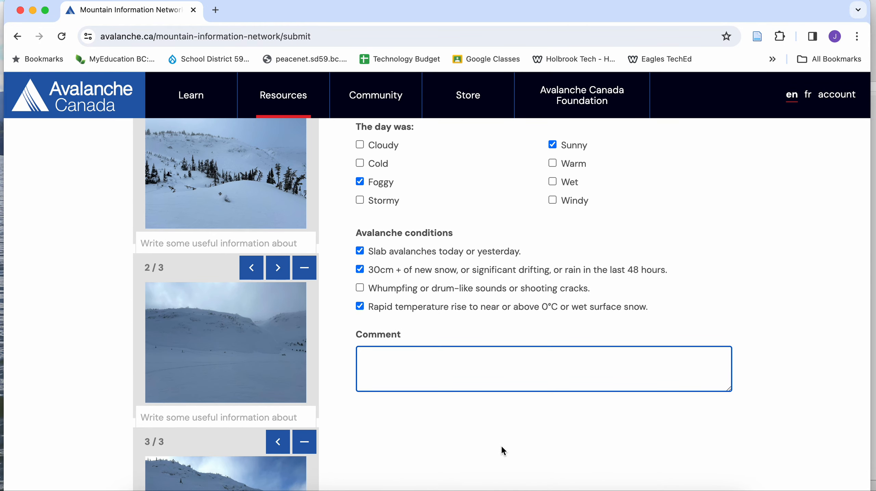
type("Rode into Mt. West today. Snow was heavy and wet for about 10\" inches then sugary underneath that. Lots of Pinwheeling on slopes with overhead structure or where sled tracks cut across slopes.  Large avalanche on a North-Northeast slope was very recent. Ran along the entire slope where there were rock faces above. Avalanche debris seemed pretty shallow, maybe 2’-3’ deep.")
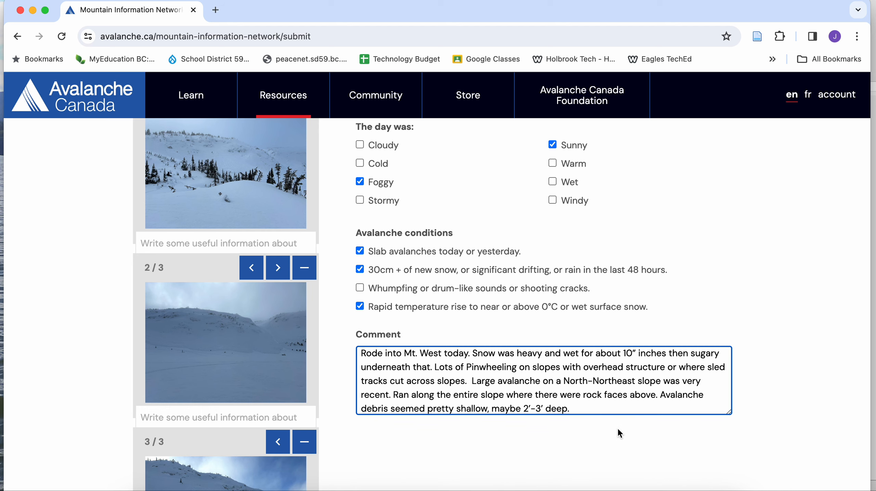
Open the preview of the completed Mount West report.
scroll(603, 429, "down", 2)
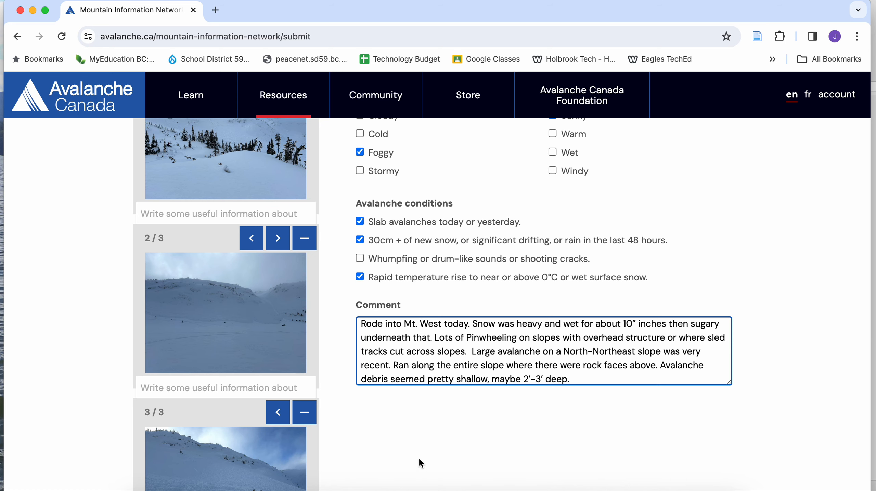
scroll(434, 463, "down", 5)
scroll(450, 469, "down", 7)
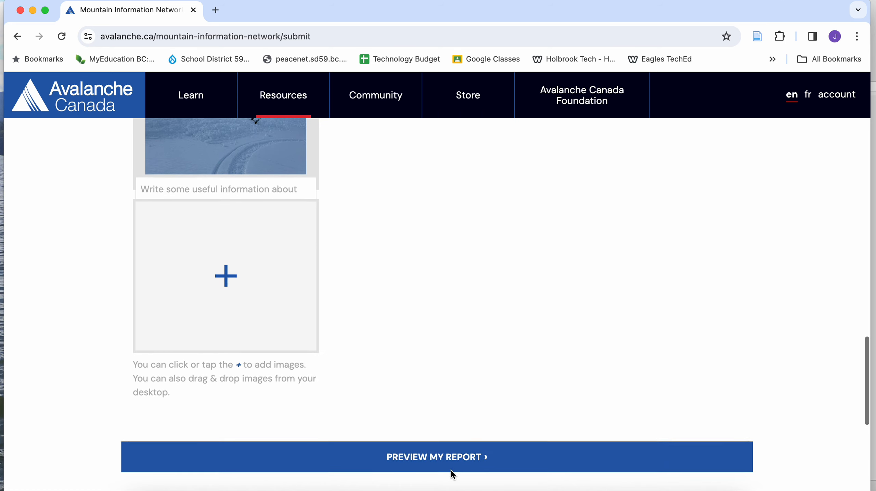
scroll(431, 325, "down", 4)
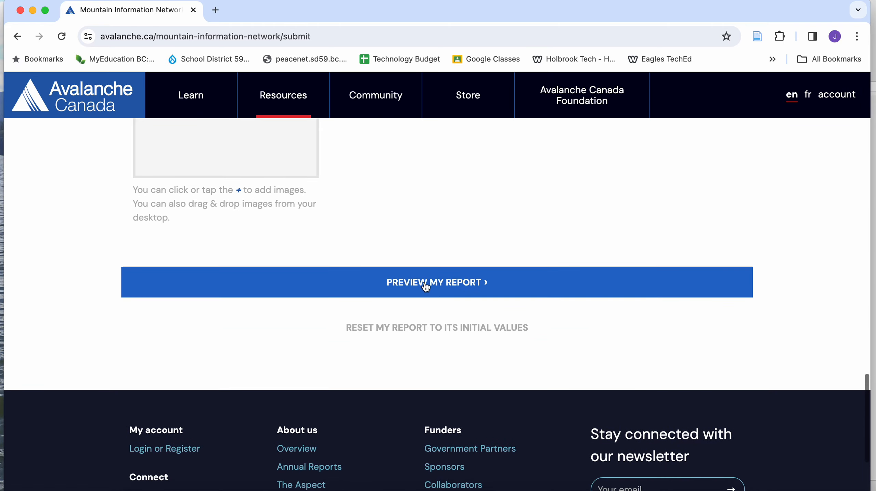
left_click(400, 284)
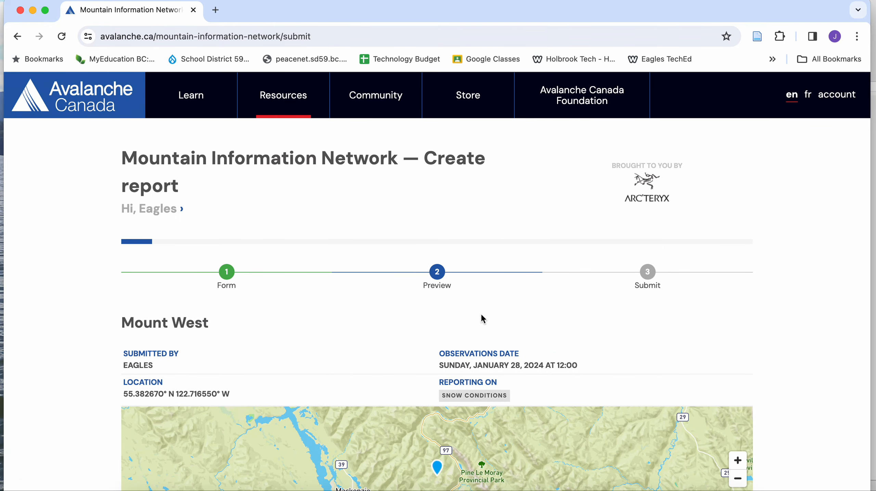
Review the previewed report's snow conditions, day and avalanche information, comments and photos before submission.
scroll(481, 315, "down", 12)
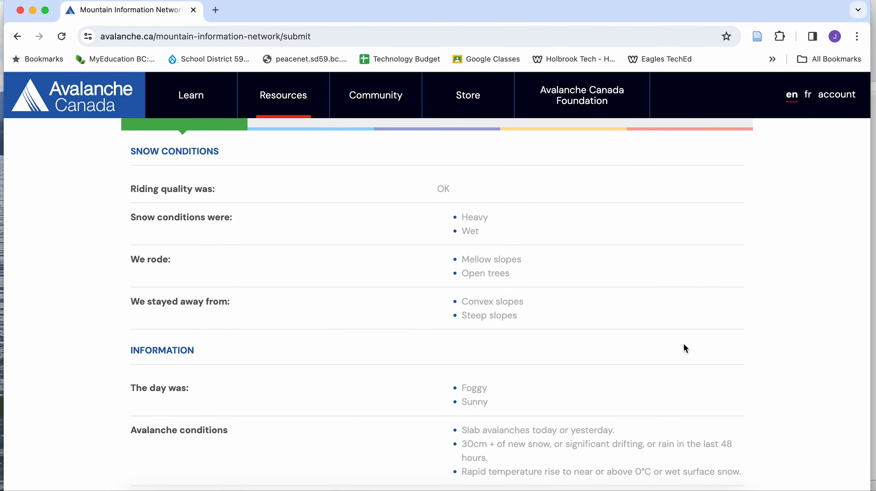
scroll(683, 343, "down", 8)
scroll(683, 344, "down", 13)
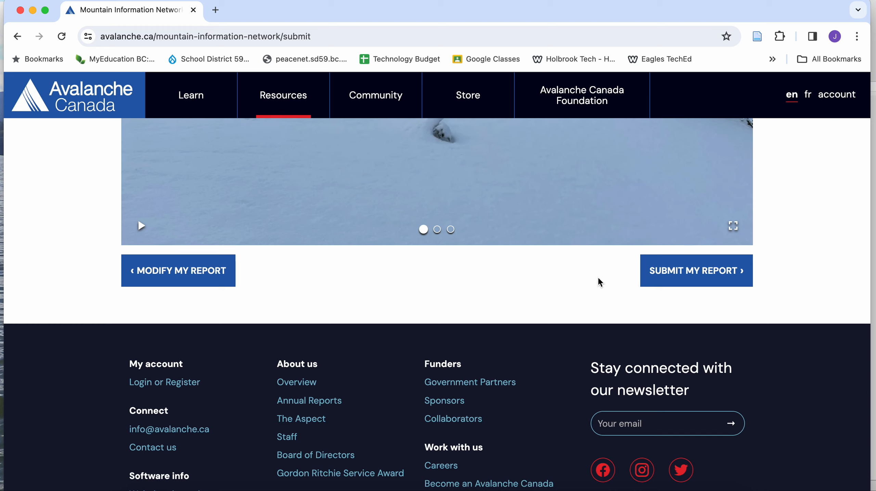
scroll(599, 280, "up", 1)
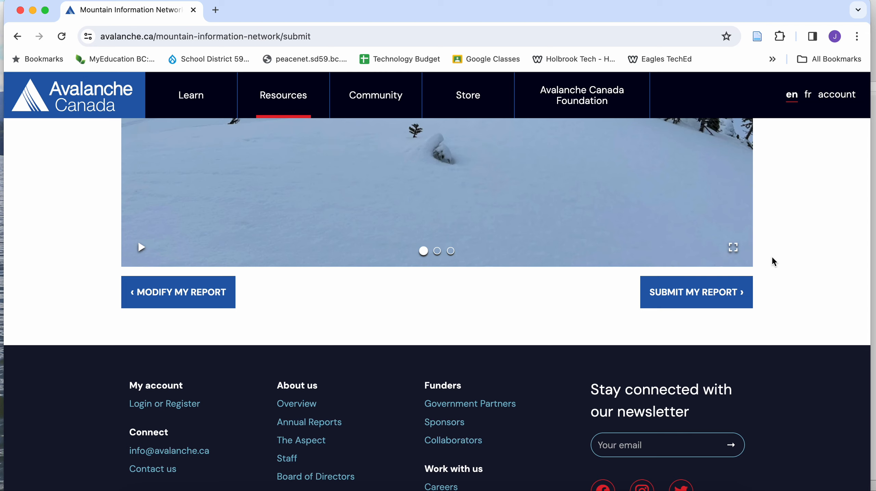
scroll(483, 299, "up", 10)
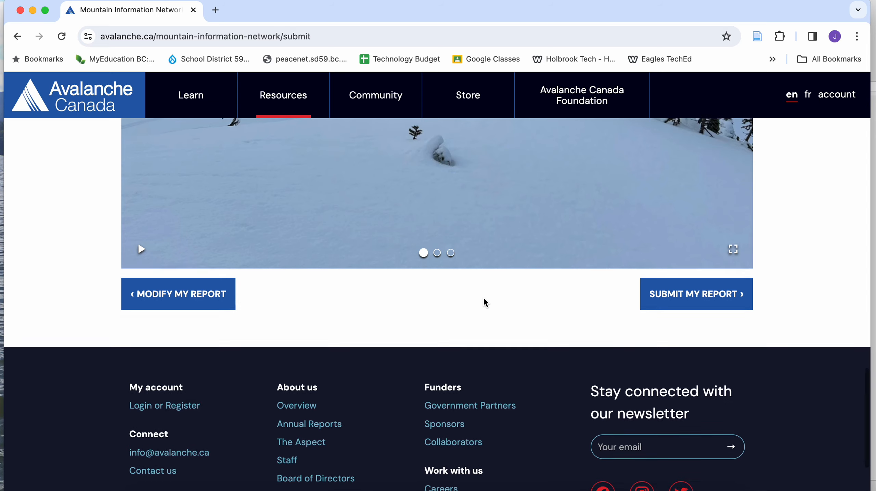
scroll(484, 298, "up", 10)
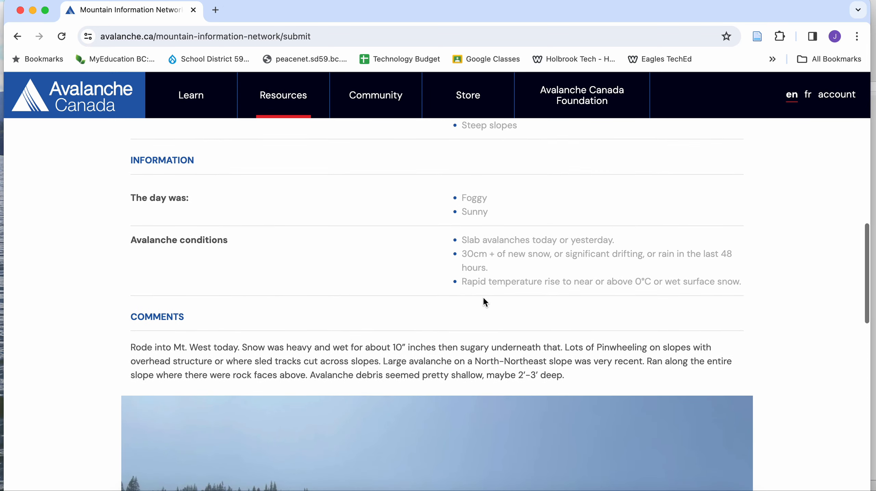